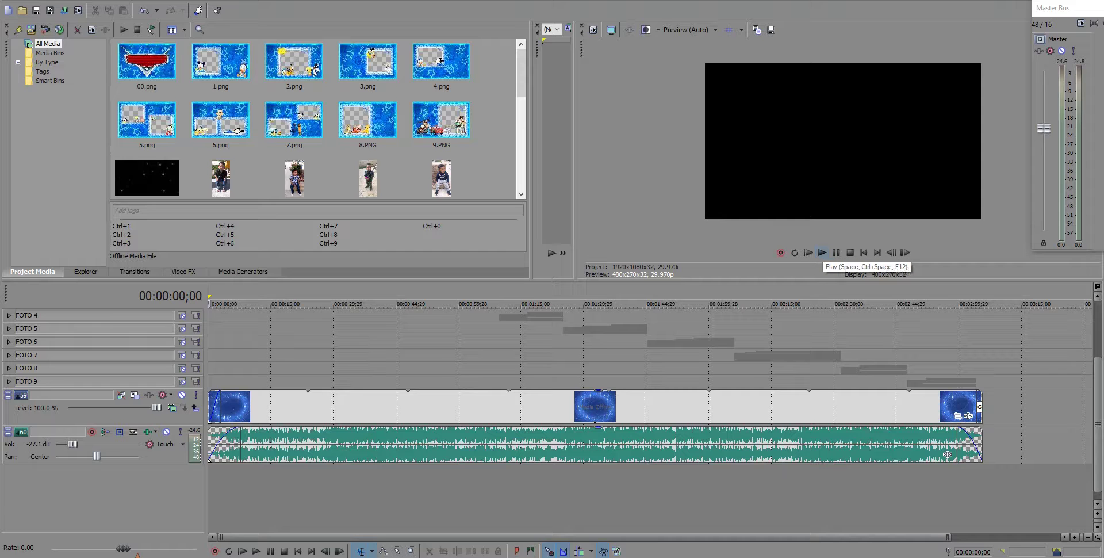
Play the project from the start to preview the slideshow, checking the project media during playback, and stop it.
{"action": "left_click", "coordinate": [822, 253]}
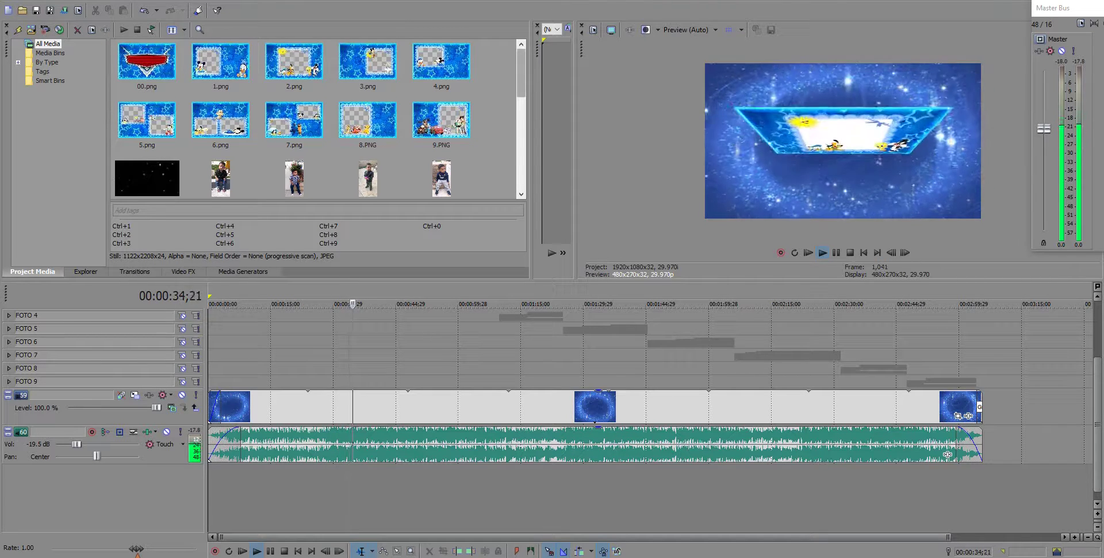
{"action": "scroll", "coordinate": [320, 120], "scroll_direction": "down", "scroll_amount": 3}
{"action": "scroll", "coordinate": [319, 120], "scroll_direction": "down", "scroll_amount": 2}
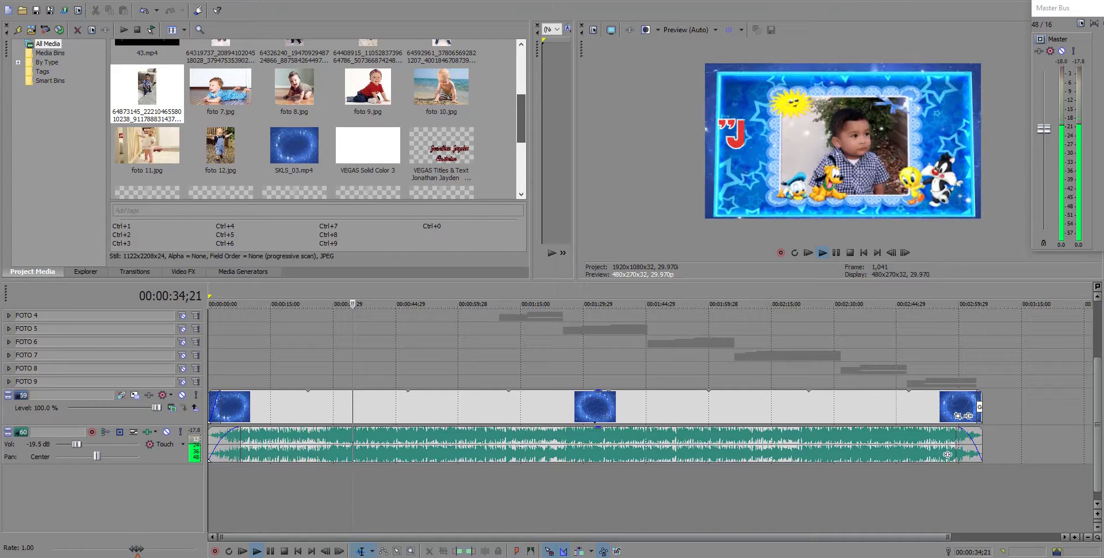
{"action": "scroll", "coordinate": [320, 121], "scroll_direction": "up", "scroll_amount": 2}
{"action": "scroll", "coordinate": [319, 120], "scroll_direction": "up", "scroll_amount": 1}
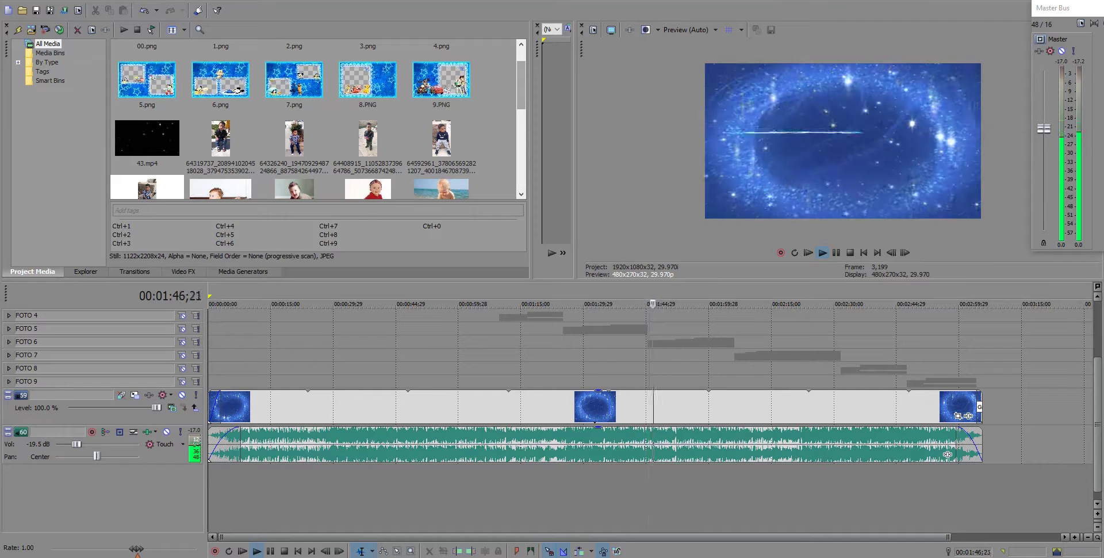
{"action": "key", "text": "space"}
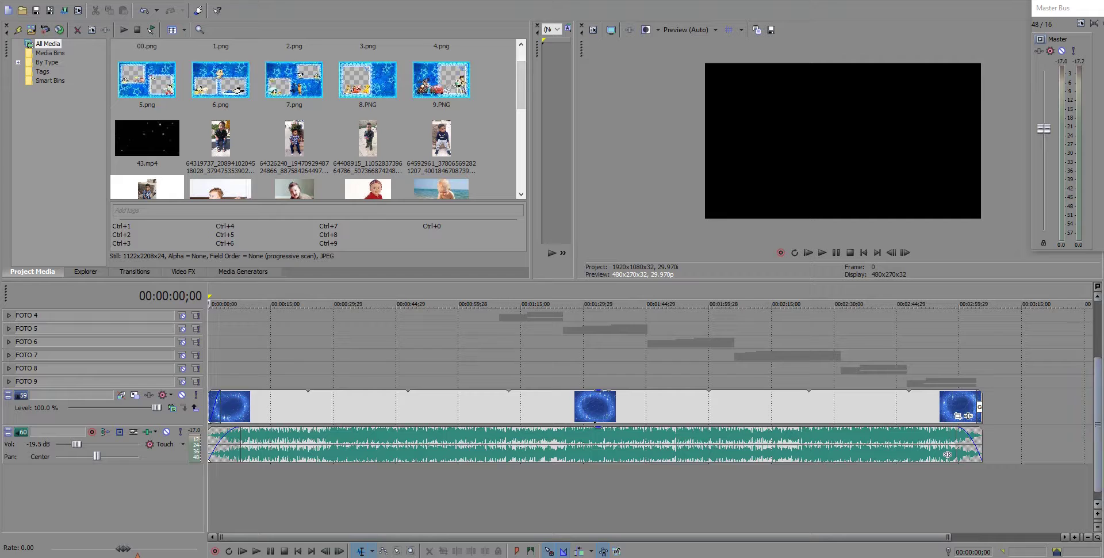
Inspect the "Mi Bautizo" text settings inside the TITULO track group at about 9 seconds, then collapse the group.
{"action": "scroll", "coordinate": [1097, 426], "scroll_direction": "up", "scroll_amount": 5}
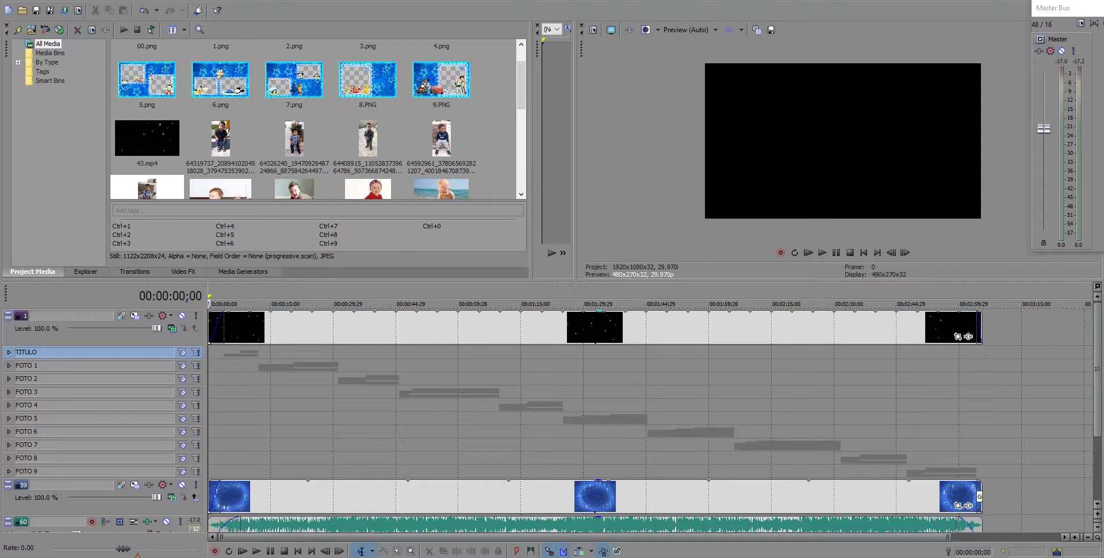
{"action": "left_click", "coordinate": [248, 303]}
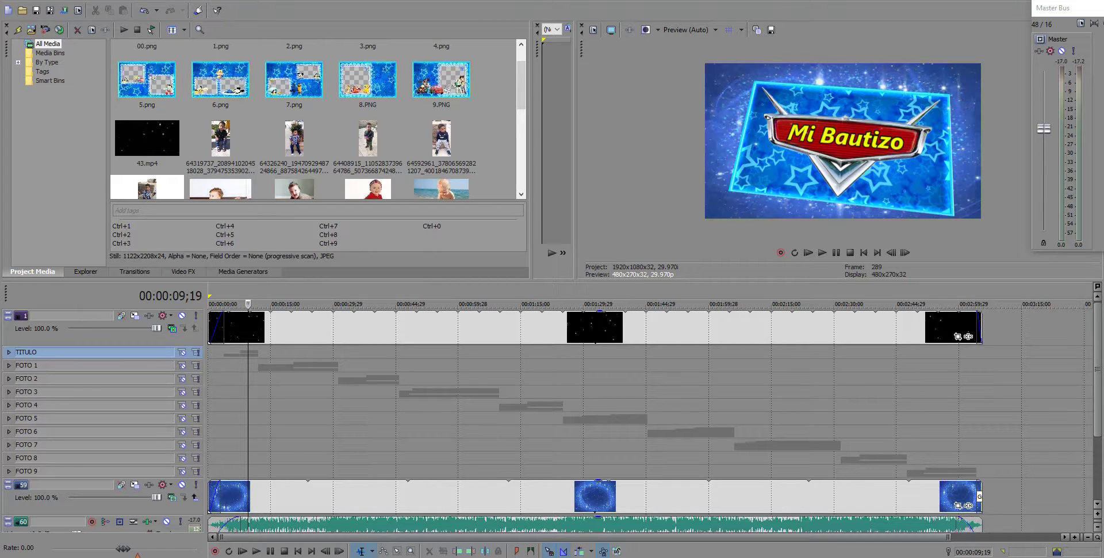
{"action": "left_click", "coordinate": [9, 352]}
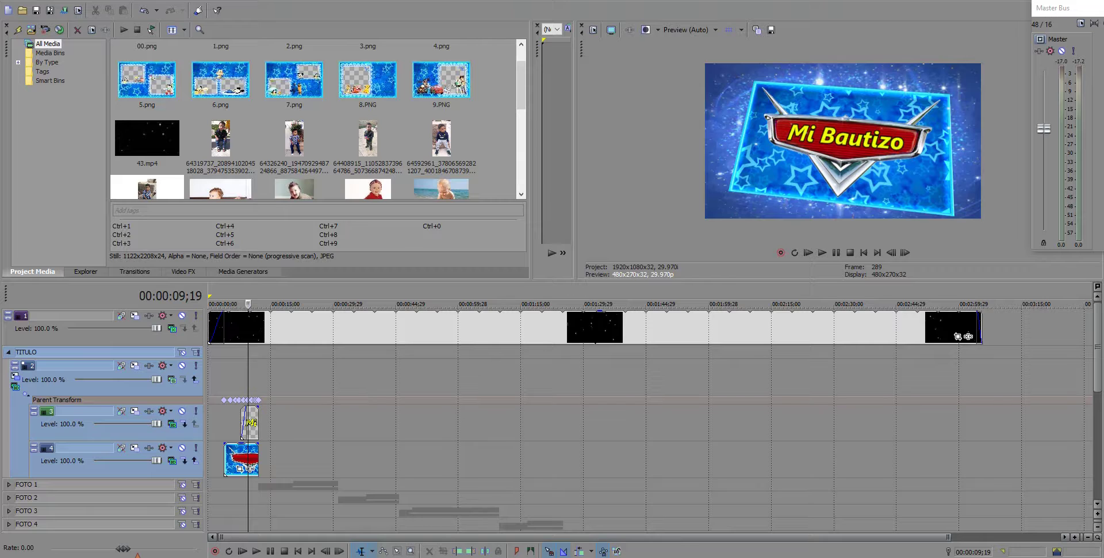
{"action": "left_click_drag", "start_coordinate": [948, 536], "coordinate": [466, 537]}
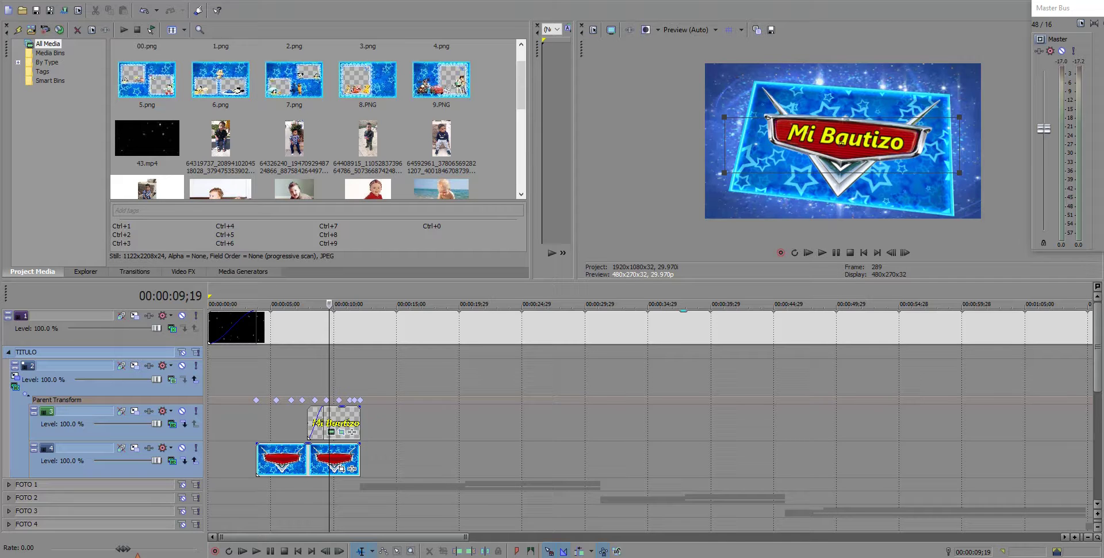
{"action": "left_click", "coordinate": [332, 432]}
{"action": "left_click_drag", "start_coordinate": [128, 80], "coordinate": [296, 47]}
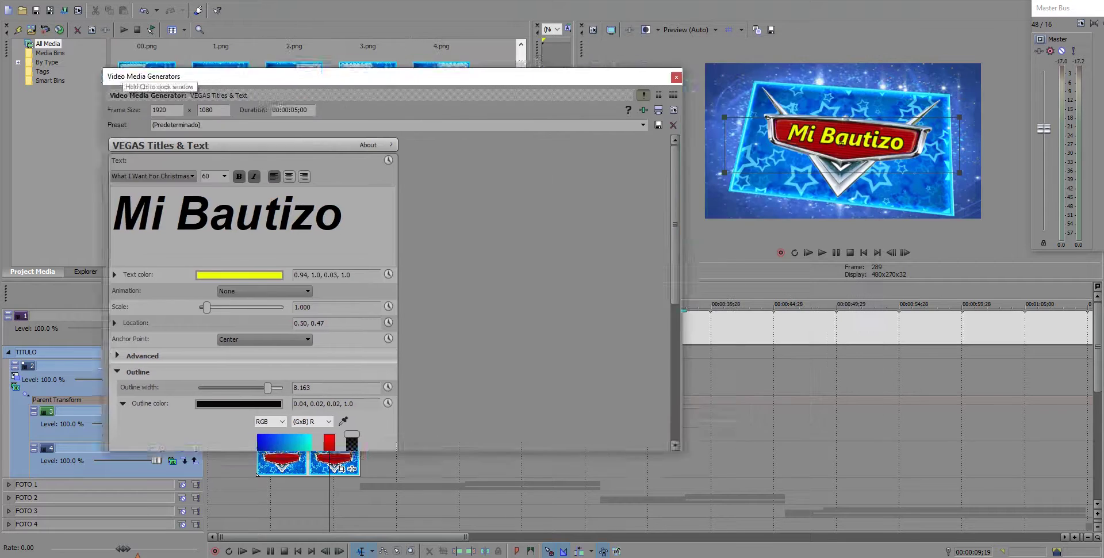
{"action": "key", "text": "Escape"}
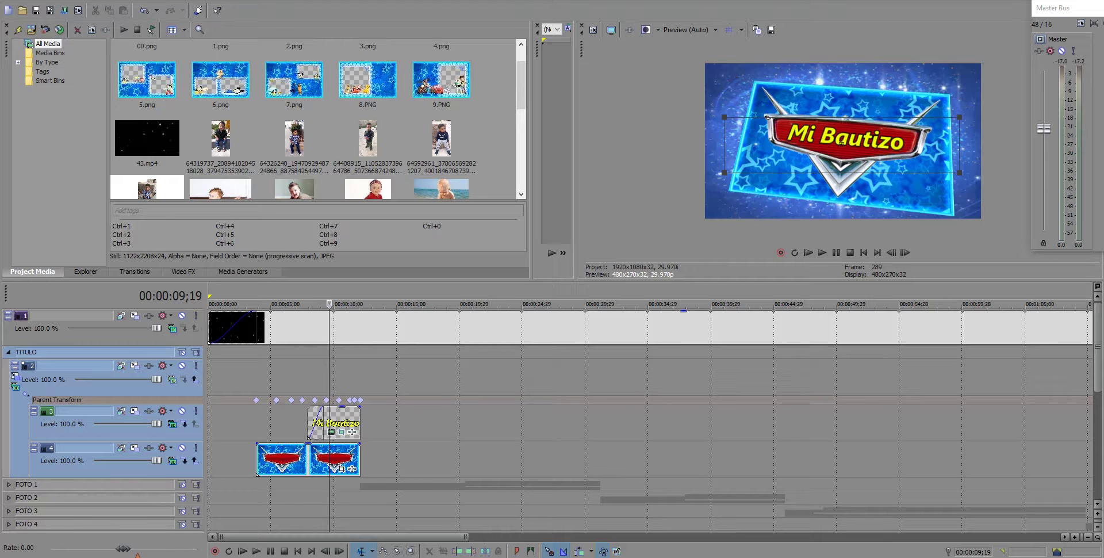
{"action": "scroll", "coordinate": [650, 417], "scroll_direction": "down", "scroll_amount": 3}
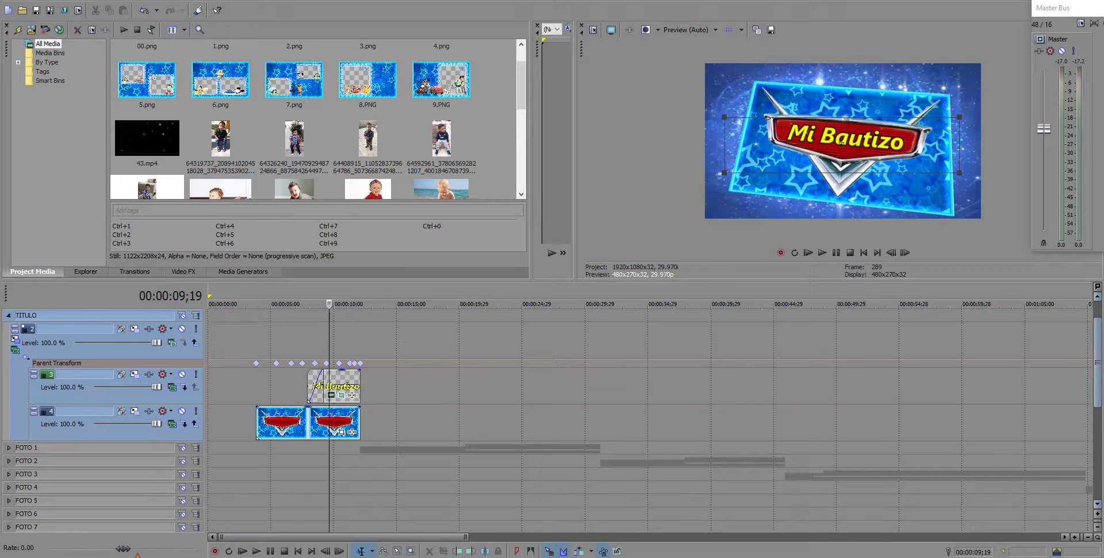
{"action": "scroll", "coordinate": [650, 417], "scroll_direction": "up", "scroll_amount": 3}
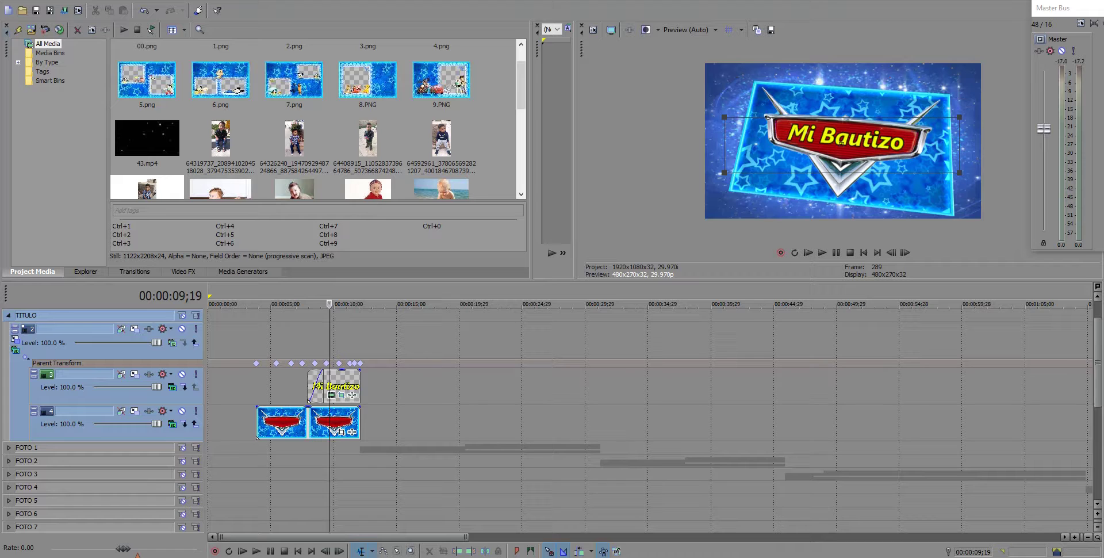
{"action": "left_click", "coordinate": [9, 315]}
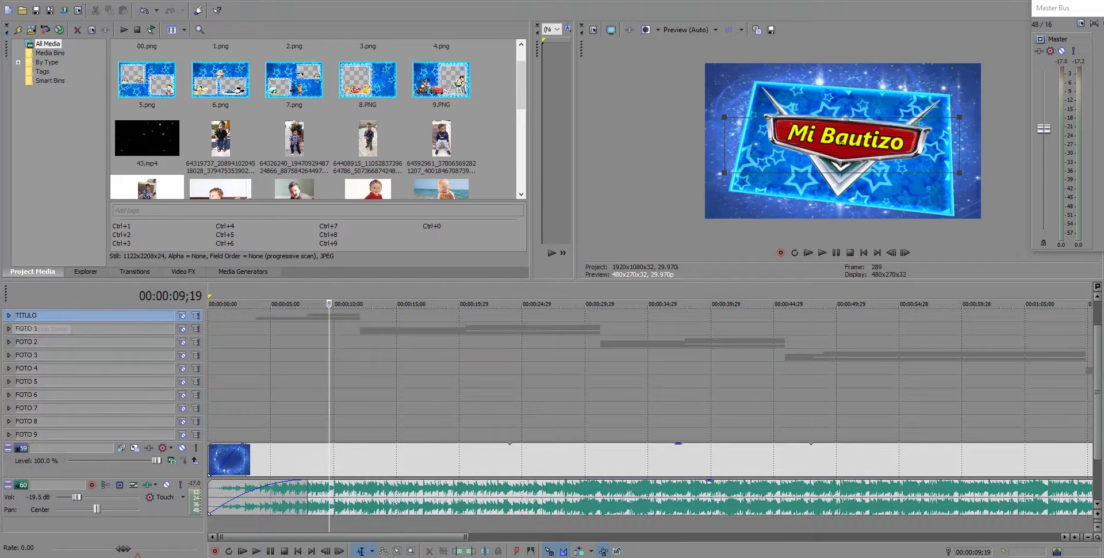
Examine the text settings of the child's name title in the FOTO 1 group at about 26 seconds.
{"action": "left_click", "coordinate": [540, 305]}
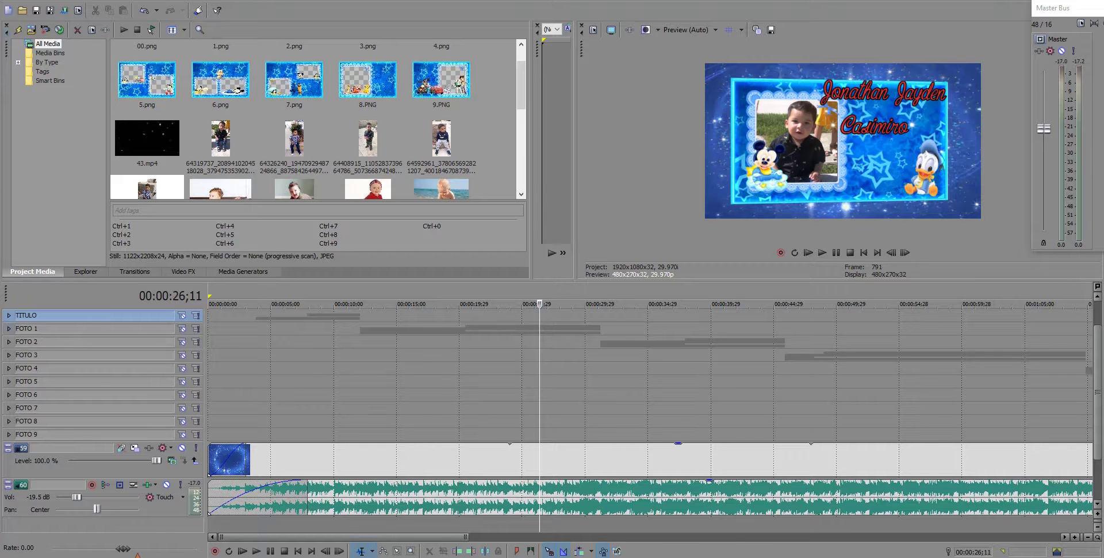
{"action": "left_click", "coordinate": [9, 328]}
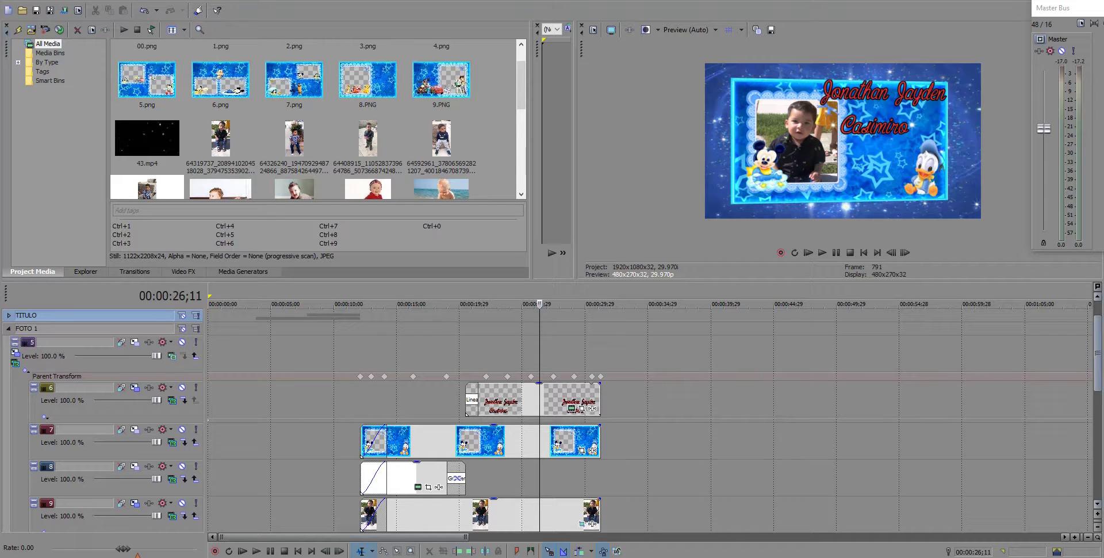
{"action": "scroll", "coordinate": [104, 420], "scroll_direction": "down", "scroll_amount": 1}
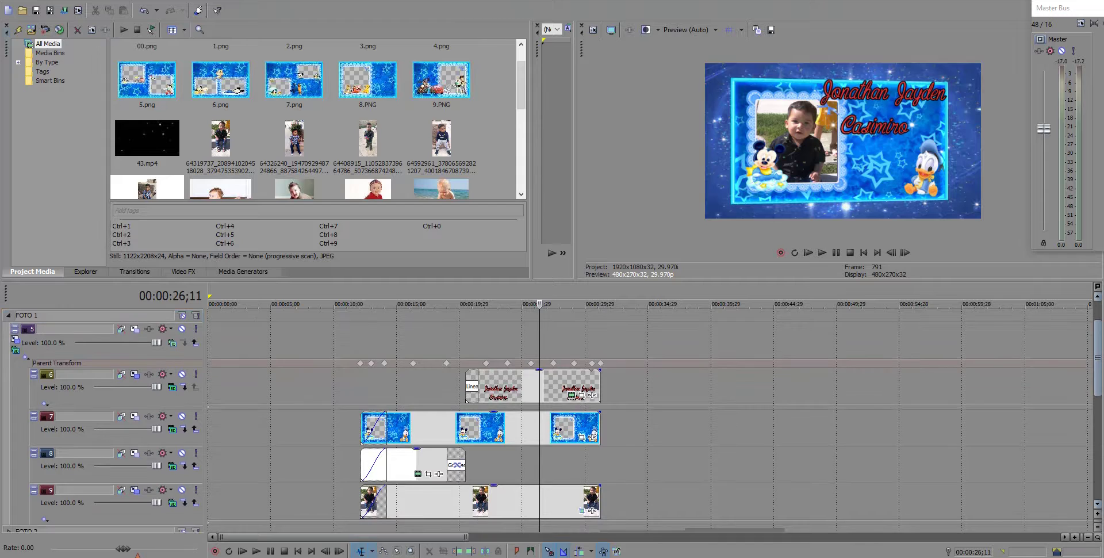
{"action": "scroll", "coordinate": [103, 420], "scroll_direction": "down", "scroll_amount": 1}
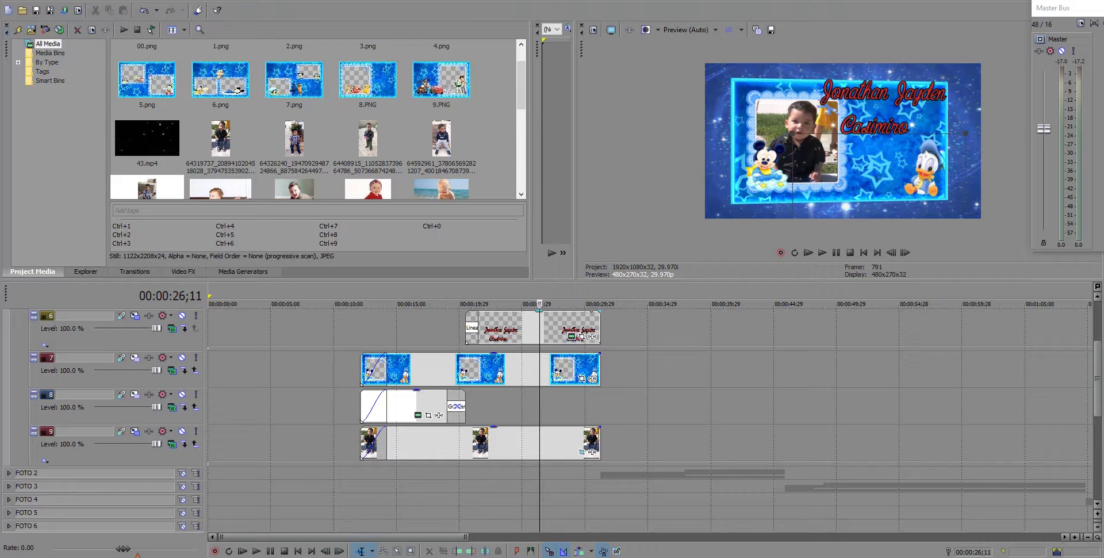
{"action": "left_click", "coordinate": [571, 336]}
{"action": "left_click_drag", "start_coordinate": [230, 160], "coordinate": [773, 130]}
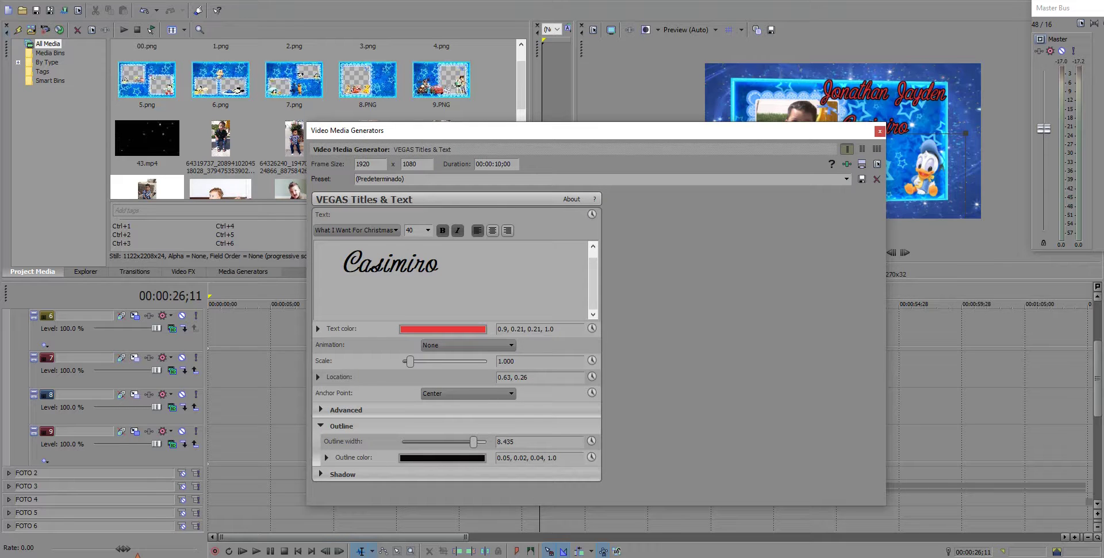
{"action": "left_click_drag", "start_coordinate": [773, 130], "coordinate": [0, 150]}
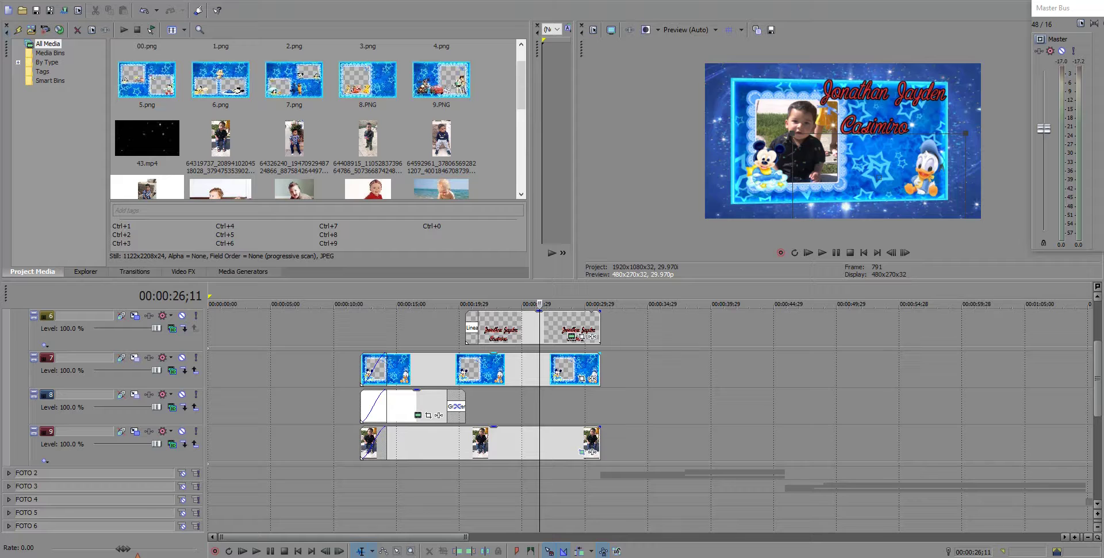
Reframe the child's photo in FOTO 1 with Event Pan/Crop, using a crop about 2,123 wide and 1,061 high, centred at about 649, 487.
{"action": "left_click", "coordinate": [582, 452]}
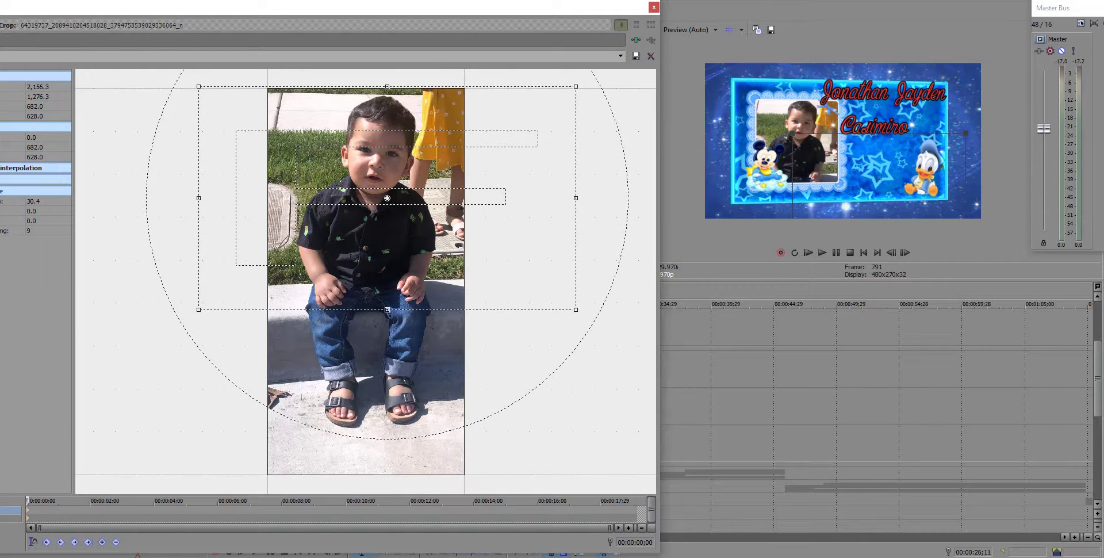
{"action": "scroll", "coordinate": [366, 281], "scroll_direction": "down", "scroll_amount": 5}
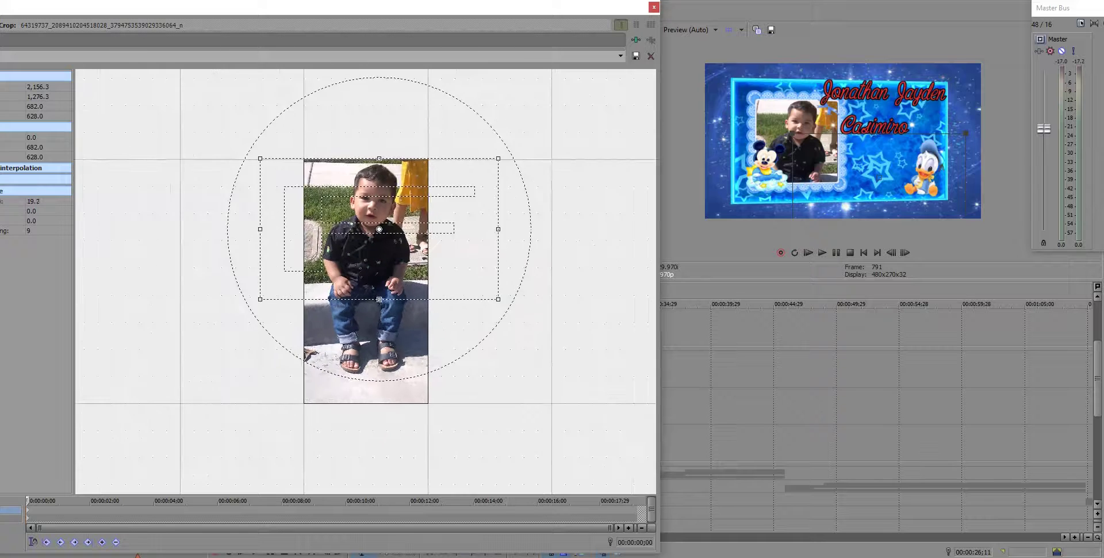
{"action": "scroll", "coordinate": [366, 281], "scroll_direction": "down", "scroll_amount": 1}
{"action": "scroll", "coordinate": [366, 282], "scroll_direction": "down", "scroll_amount": 1}
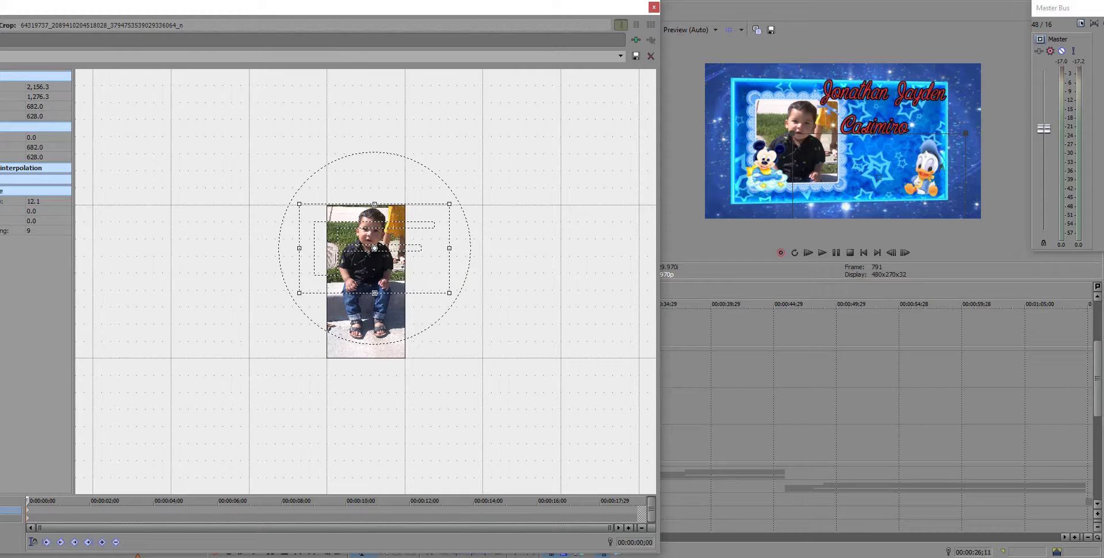
{"action": "mouse_move", "coordinate": [374, 203]}
{"action": "left_mouse_down"}
{"action": "mouse_move", "coordinate": [374, 181]}
{"action": "mouse_move", "coordinate": [374, 201]}
{"action": "left_mouse_up"}
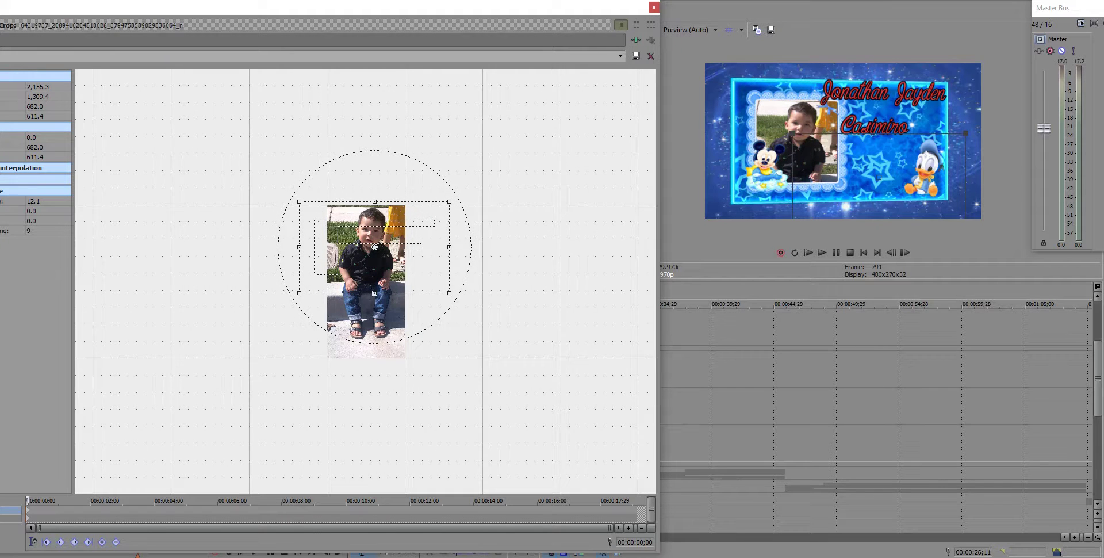
{"action": "mouse_move", "coordinate": [374, 293]}
{"action": "left_mouse_down"}
{"action": "mouse_move", "coordinate": [374, 265]}
{"action": "mouse_move", "coordinate": [375, 275]}
{"action": "left_mouse_up"}
{"action": "left_click_drag", "start_coordinate": [449, 238], "coordinate": [446, 238]}
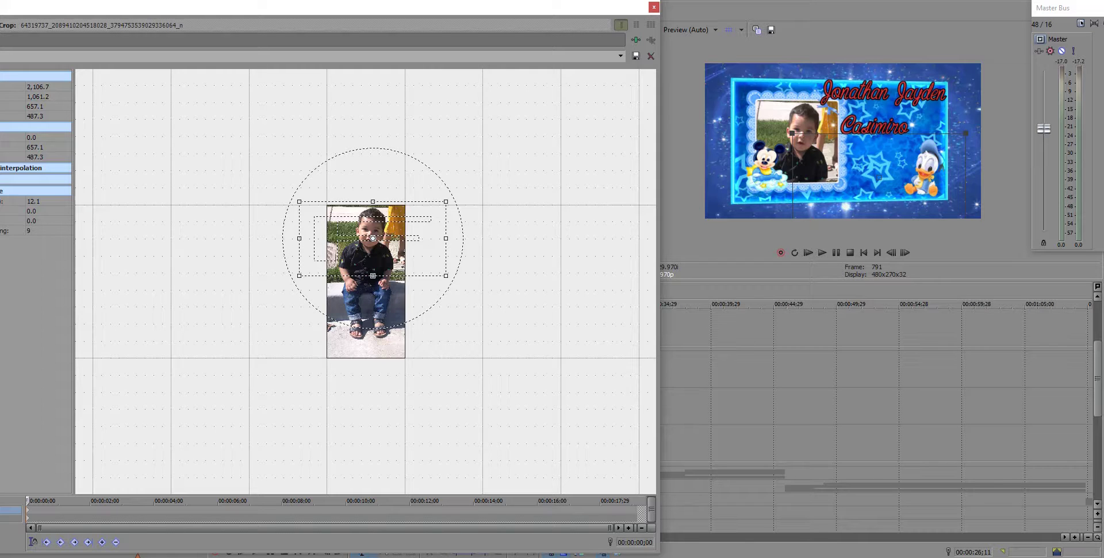
{"action": "left_click_drag", "start_coordinate": [373, 238], "coordinate": [372, 238]}
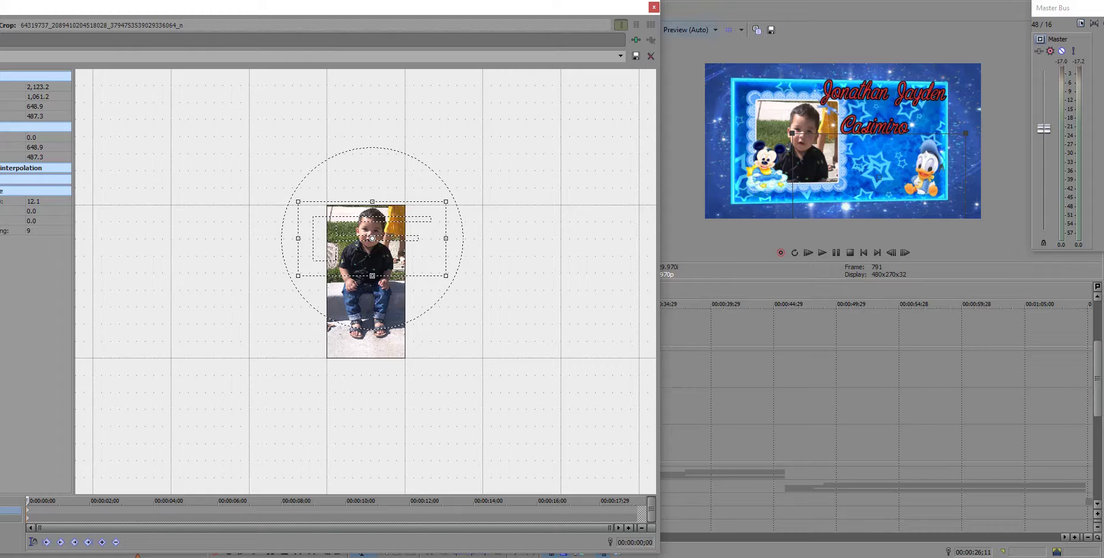
{"action": "left_click", "coordinate": [653, 6]}
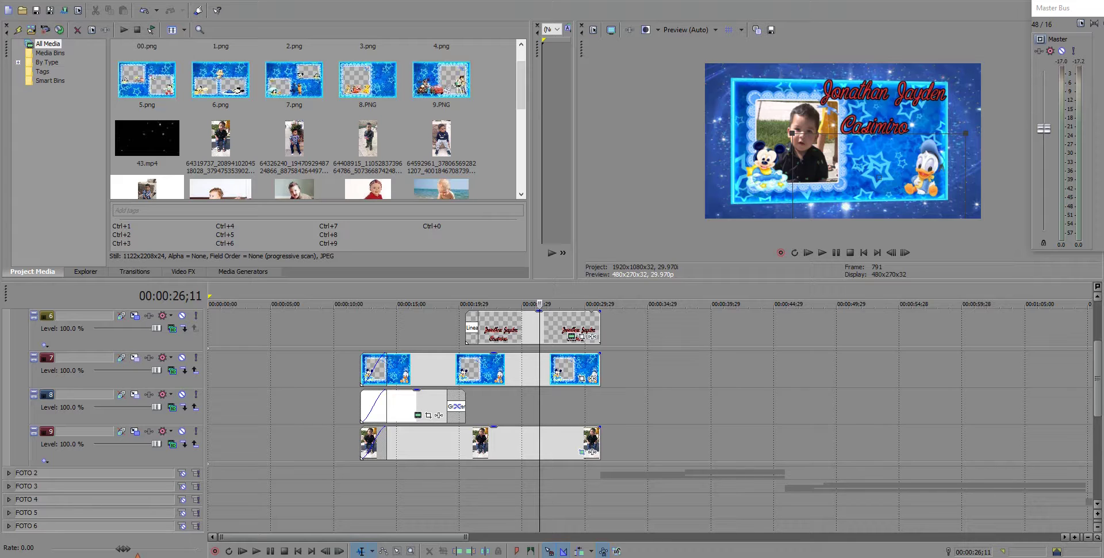
Look through the project media for the photos, background video, titles and music used in the template.
{"action": "scroll", "coordinate": [318, 118], "scroll_direction": "down", "scroll_amount": 2}
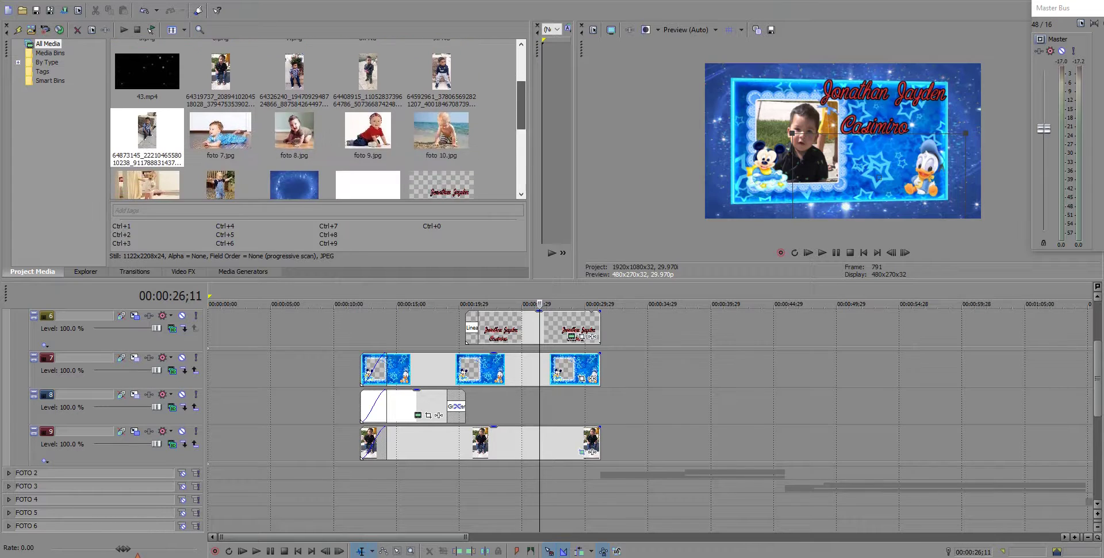
{"action": "scroll", "coordinate": [318, 118], "scroll_direction": "down", "scroll_amount": 2}
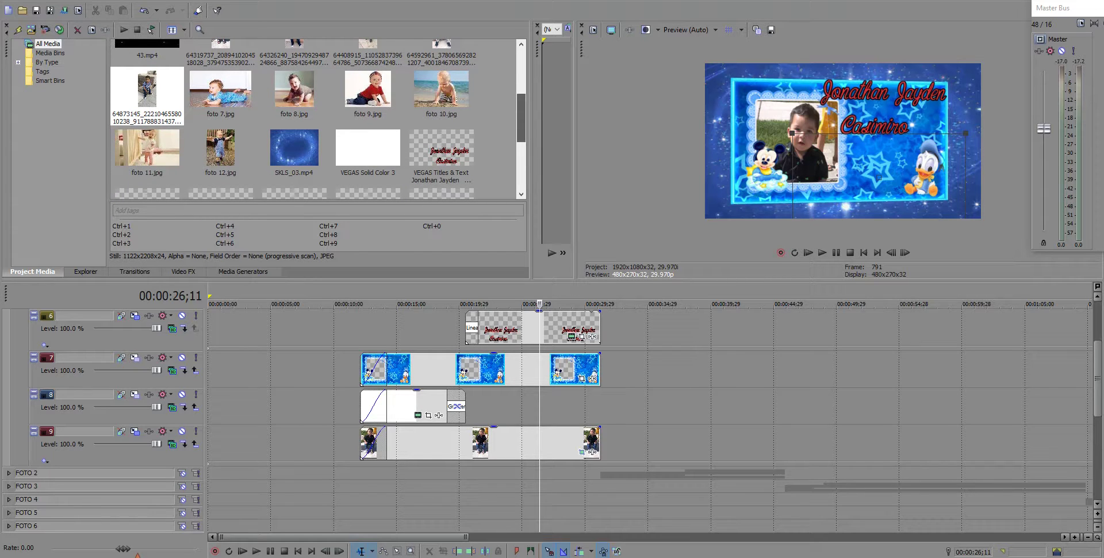
{"action": "scroll", "coordinate": [318, 118], "scroll_direction": "down", "scroll_amount": 3}
{"action": "scroll", "coordinate": [318, 118], "scroll_direction": "down", "scroll_amount": 1}
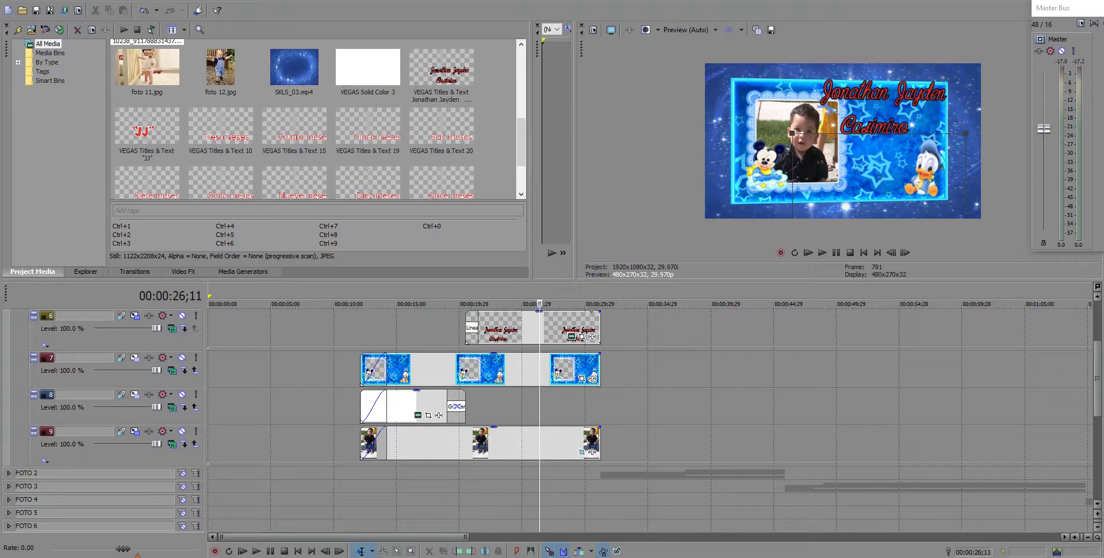
{"action": "scroll", "coordinate": [318, 119], "scroll_direction": "down", "scroll_amount": 2}
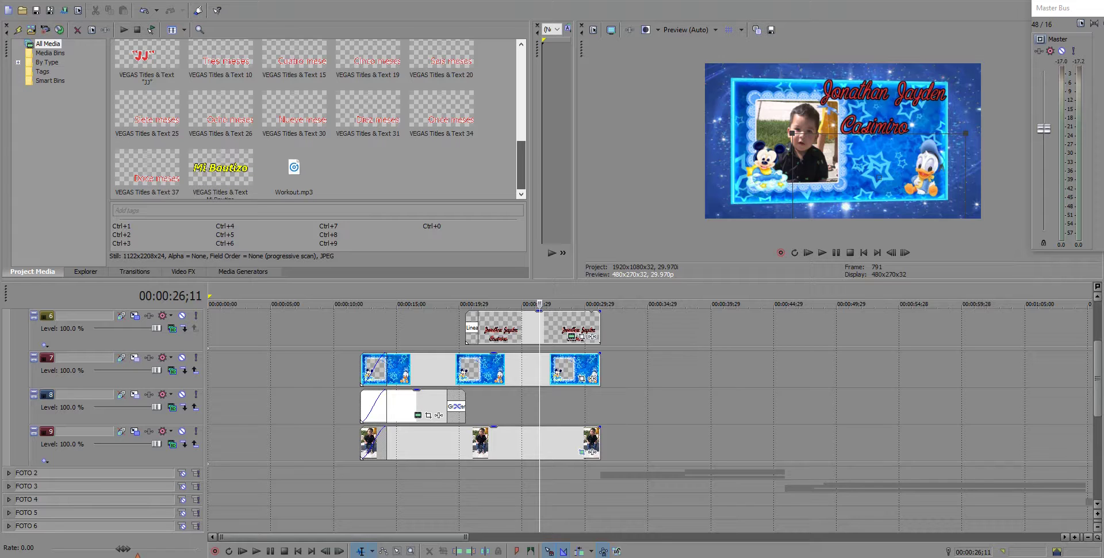
{"action": "scroll", "coordinate": [318, 119], "scroll_direction": "up", "scroll_amount": 5}
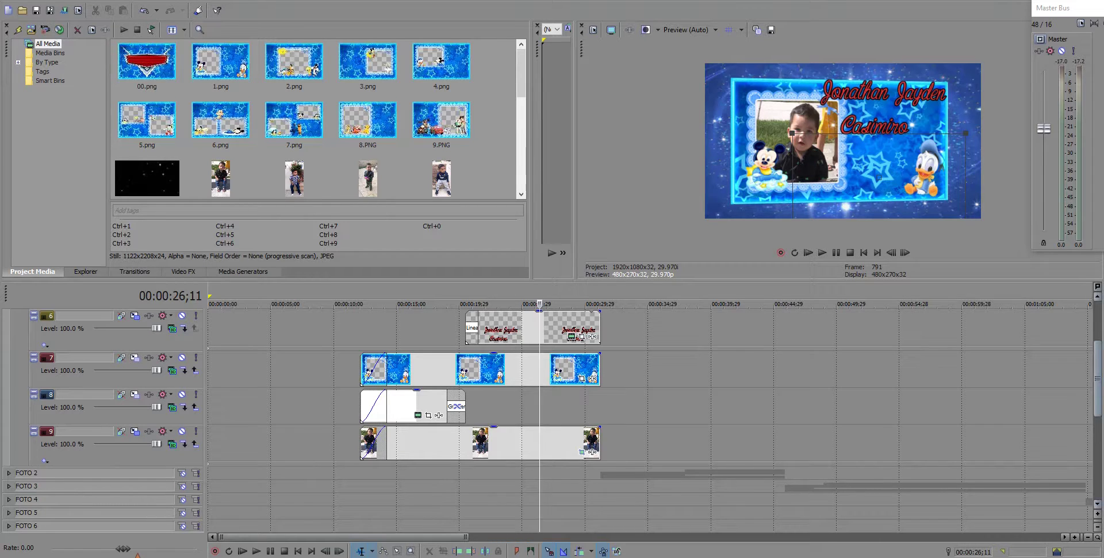
{"action": "scroll", "coordinate": [575, 420], "scroll_direction": "up", "scroll_amount": 2}
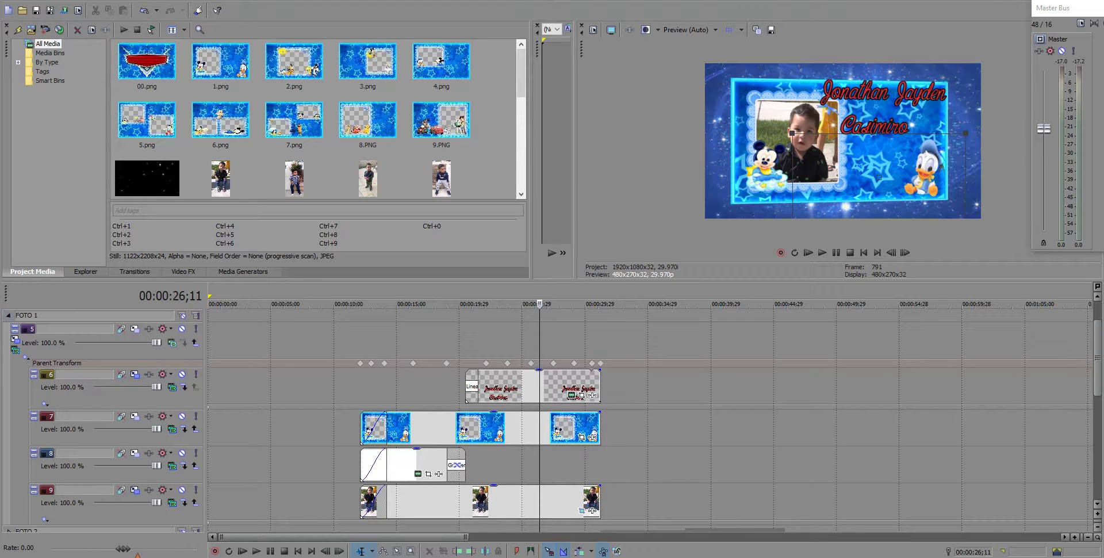
Collapse the FOTO 1 group and play the project from the beginning.
{"action": "left_click", "coordinate": [8, 315]}
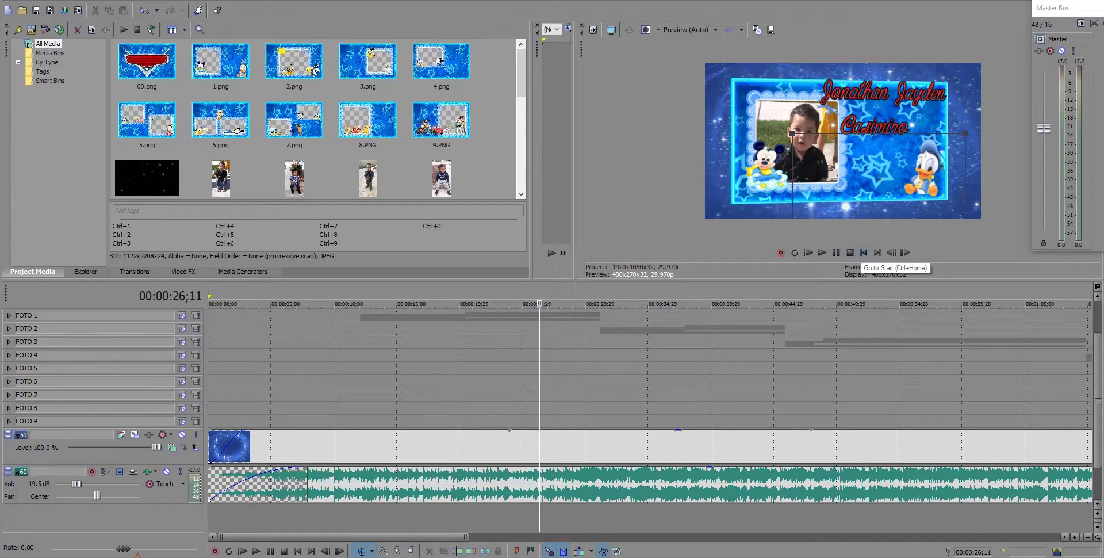
{"action": "left_click", "coordinate": [862, 252]}
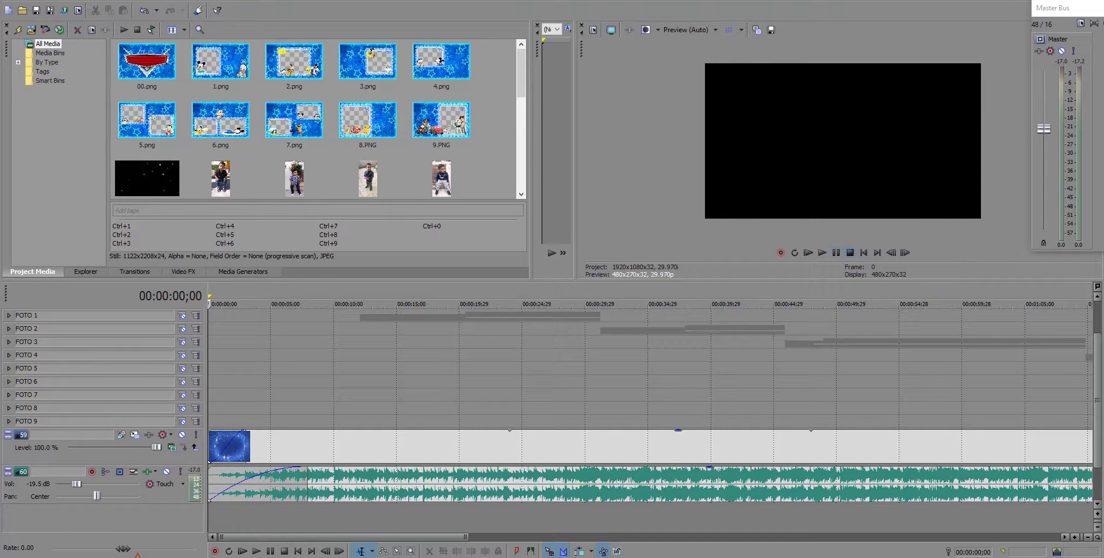
{"action": "left_click", "coordinate": [822, 252]}
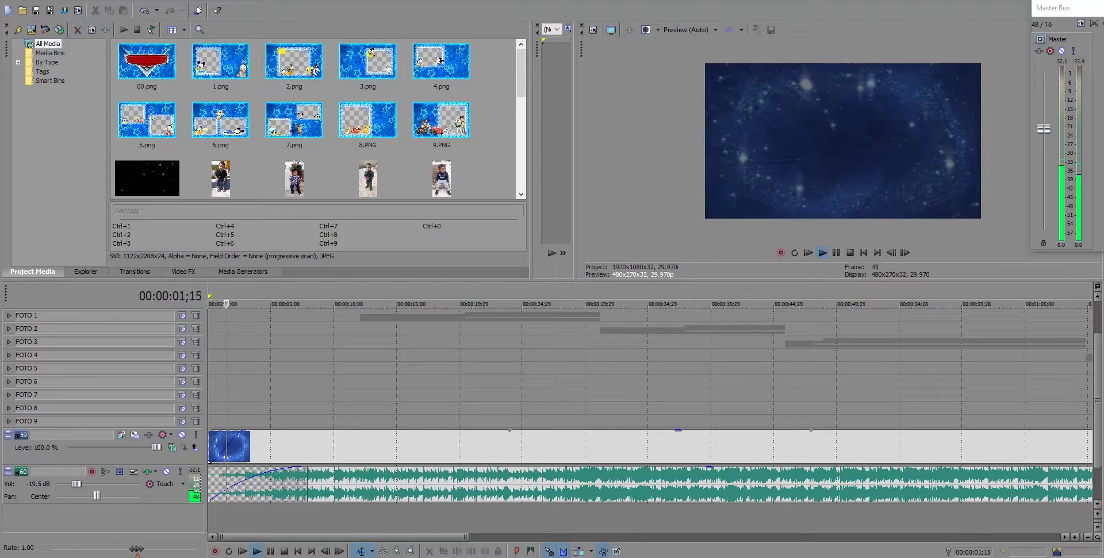